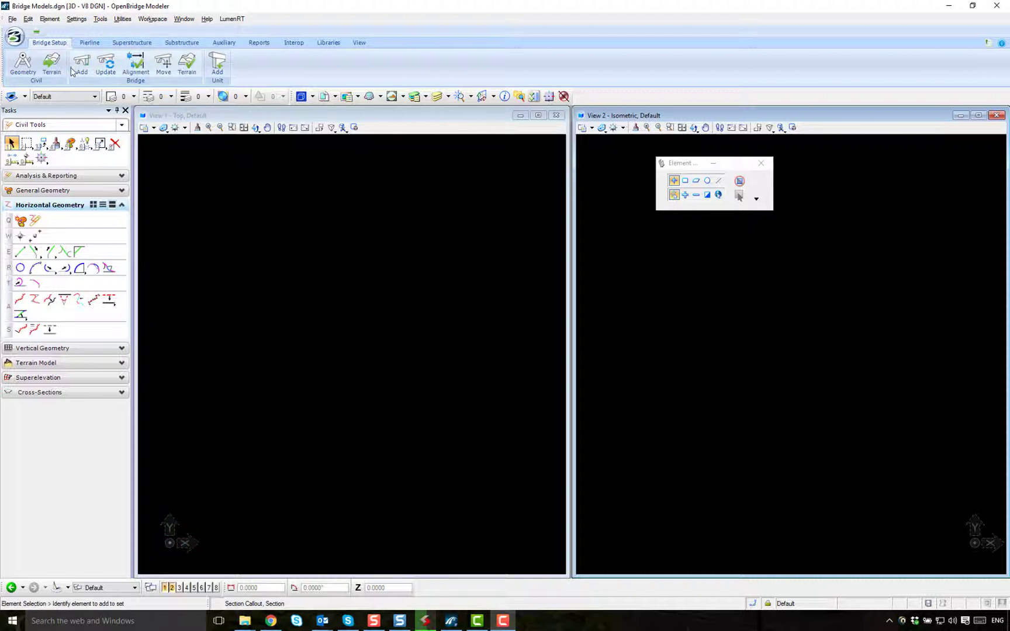
# Open the References dialog from the File menu; it lists no attachments yet.
pyautogui.click(13, 19)
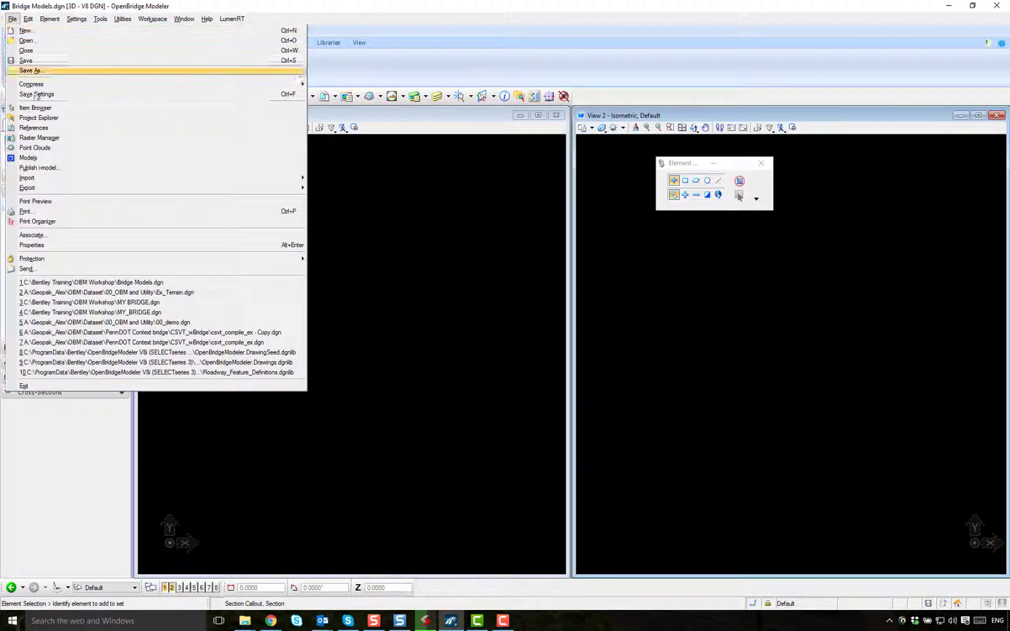
pyautogui.click(42, 128)
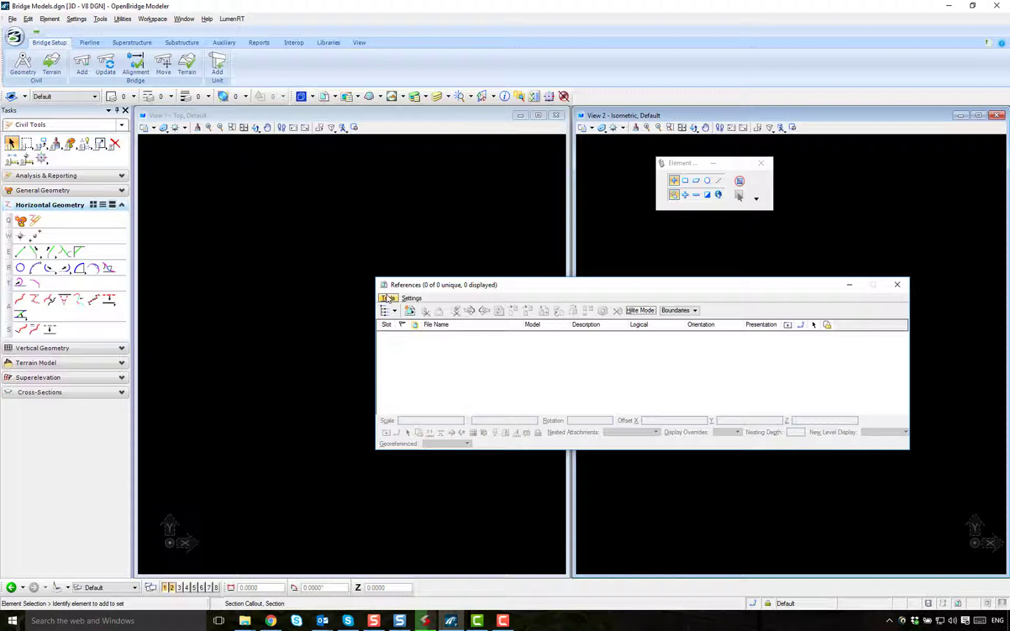
# Attach Geometry.dgn as a coincident reference with logical name 'geometry'.
pyautogui.click(388, 299)
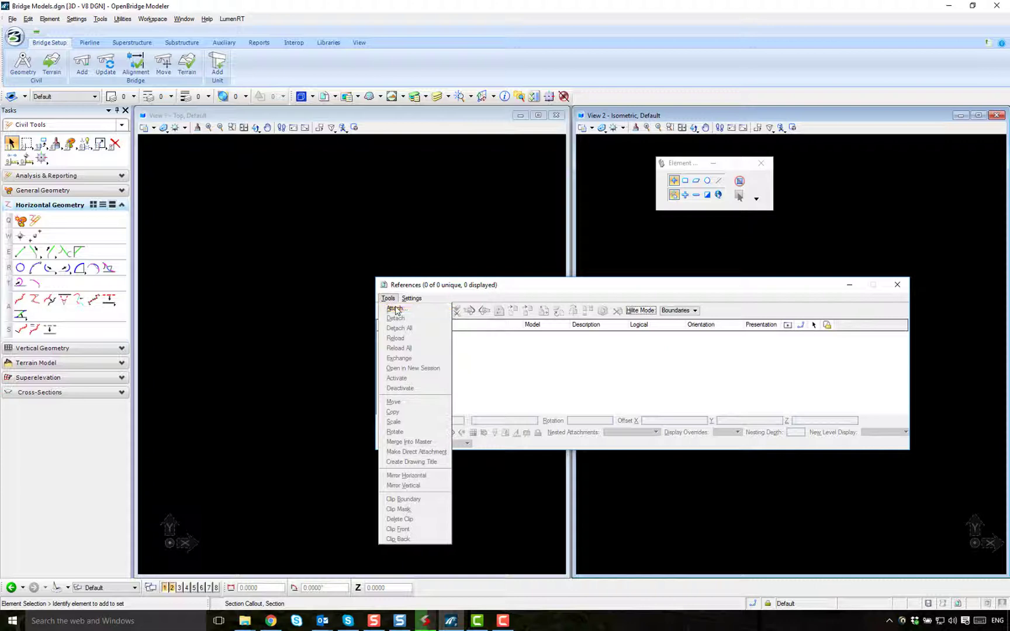
pyautogui.click(411, 299)
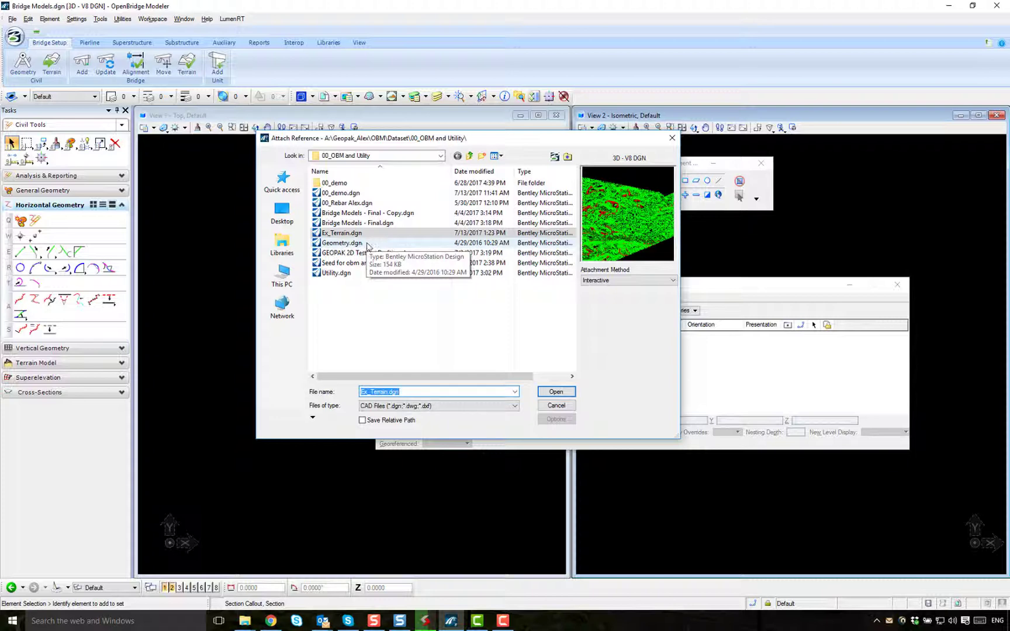
pyautogui.click(368, 243)
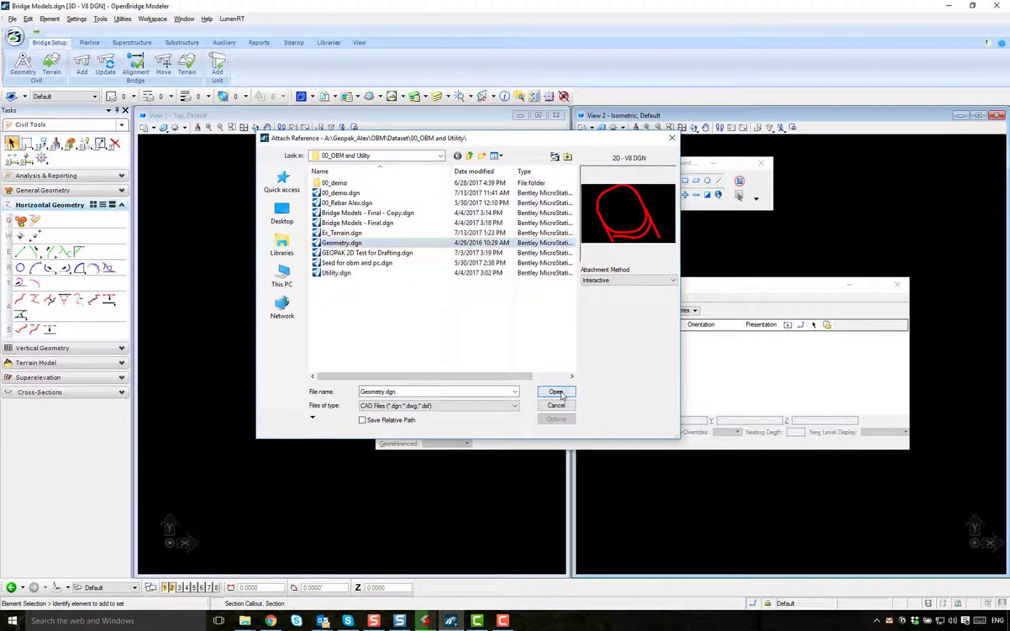
pyautogui.click(556, 392)
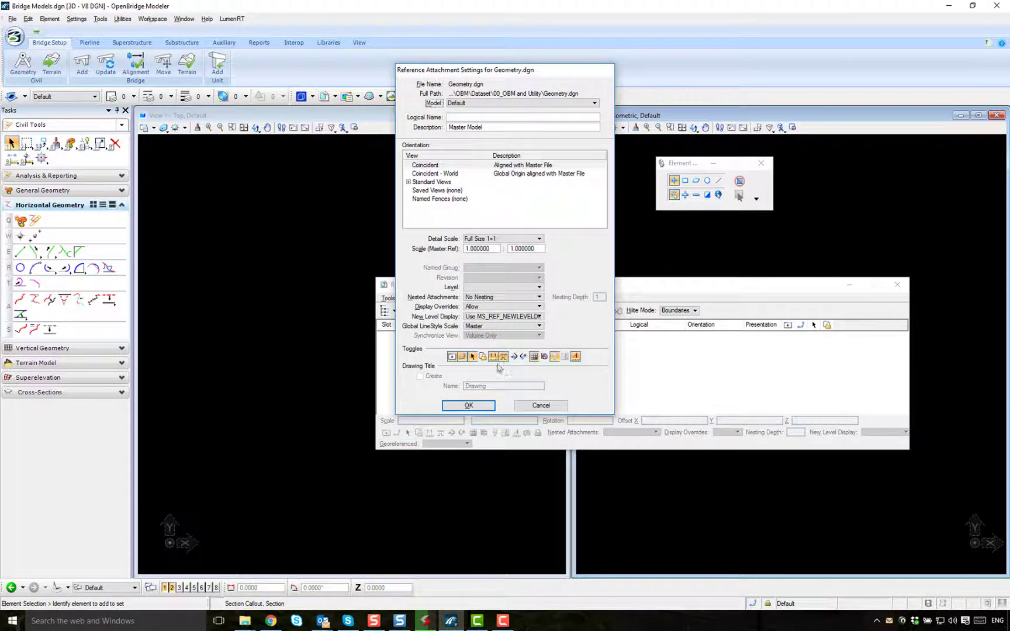
pyautogui.click(466, 118)
pyautogui.write('geometry')
pyautogui.press('Return')
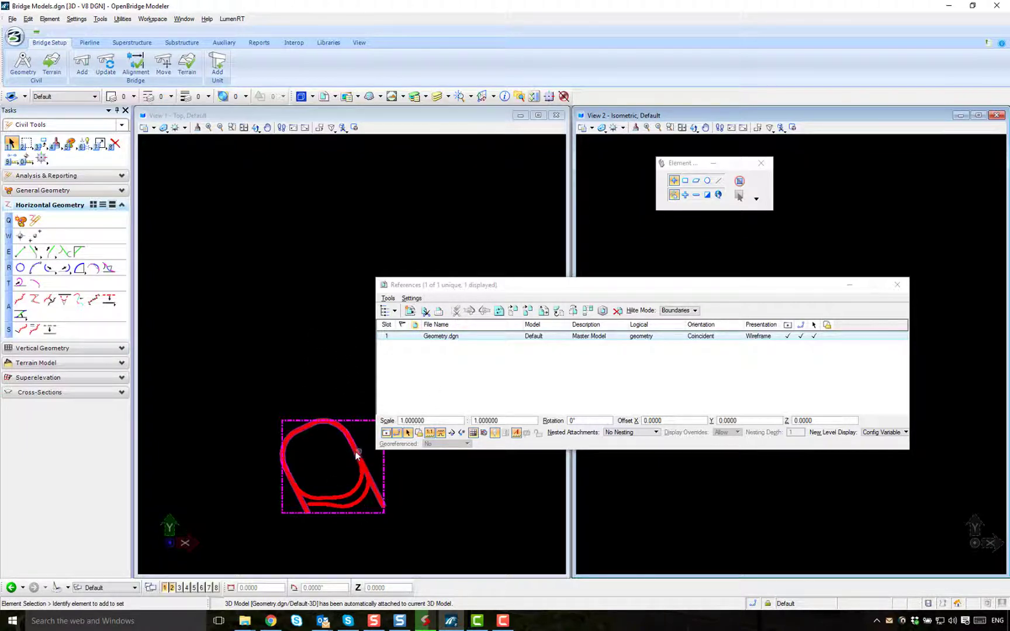
# Attach Ex_Terrain.dgn as a coincident reference with logical name 'ground'.
pyautogui.click(387, 299)
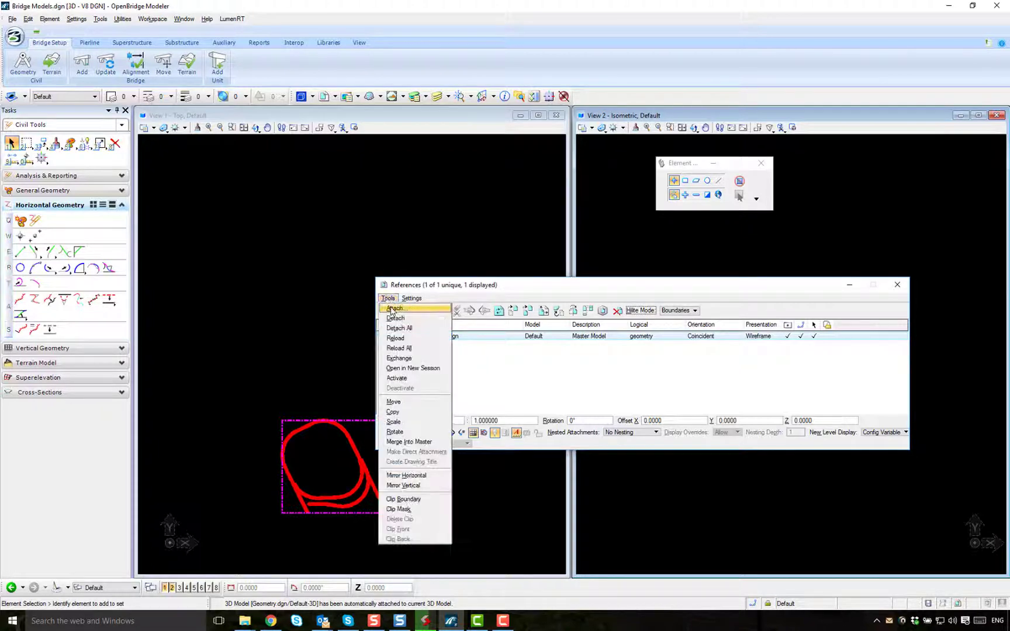
pyautogui.click(397, 310)
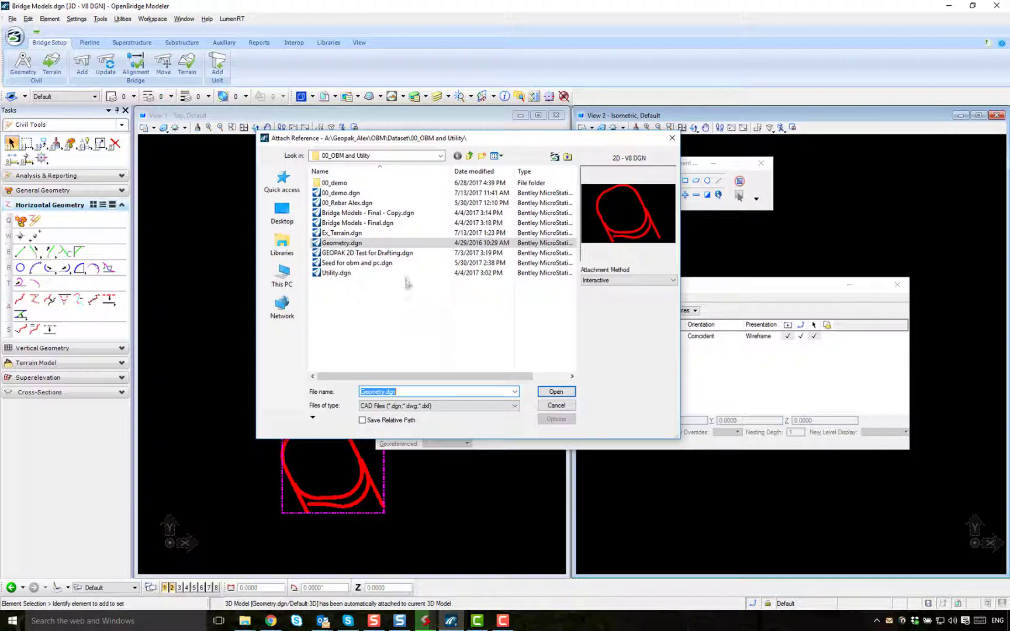
pyautogui.click(356, 233)
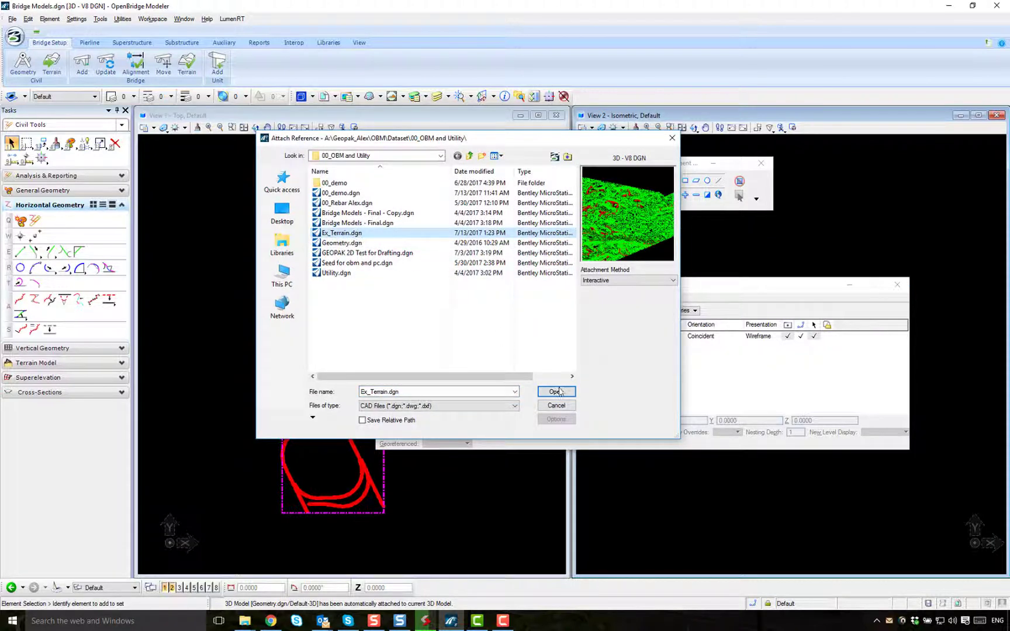
pyautogui.click(557, 392)
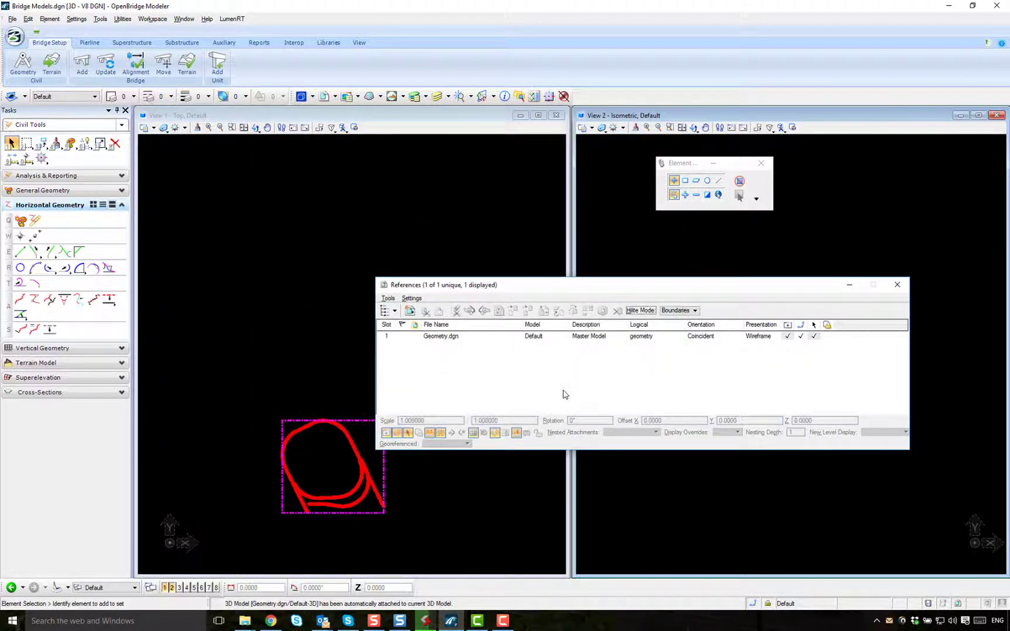
pyautogui.click(468, 119)
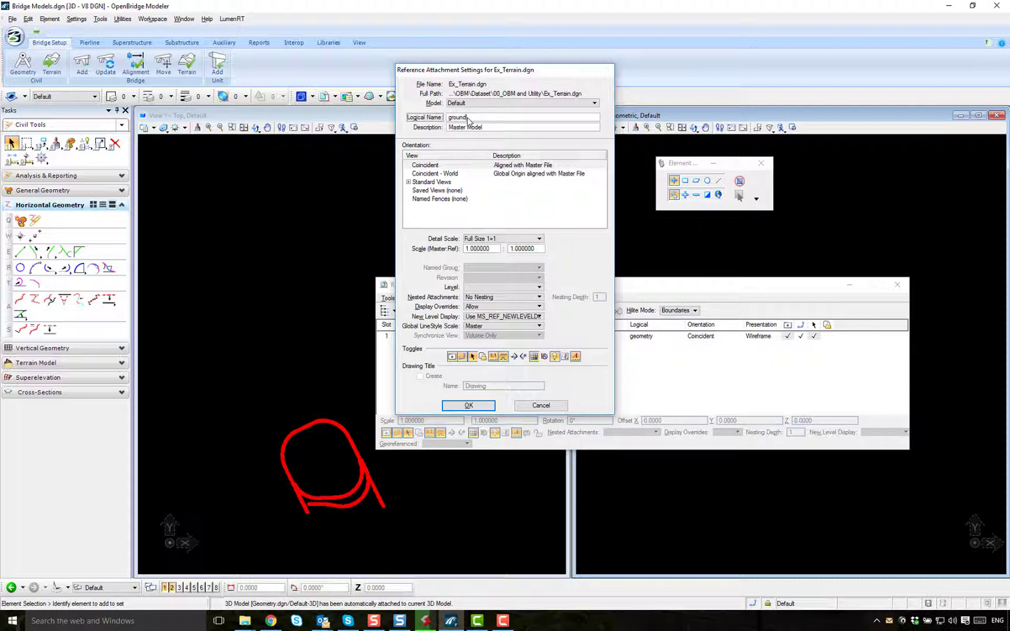
pyautogui.write('ground')
pyautogui.press('Return')
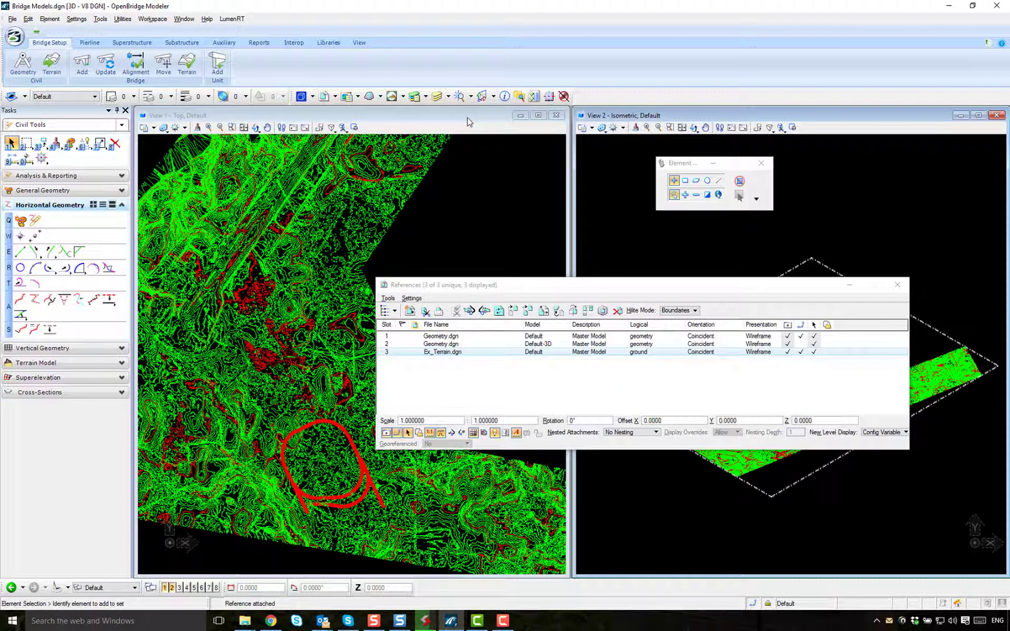
# Move the References dialog aside and window-zoom View 1 onto the red geometry loop.
pyautogui.moveTo(725, 294); pyautogui.dragTo(779, 203)
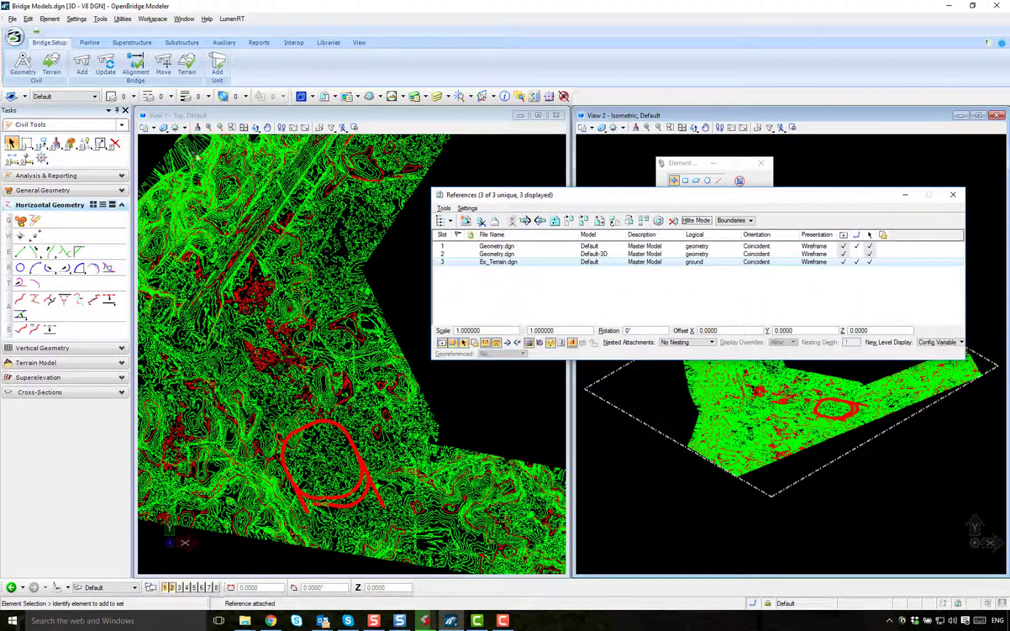
pyautogui.click(232, 127)
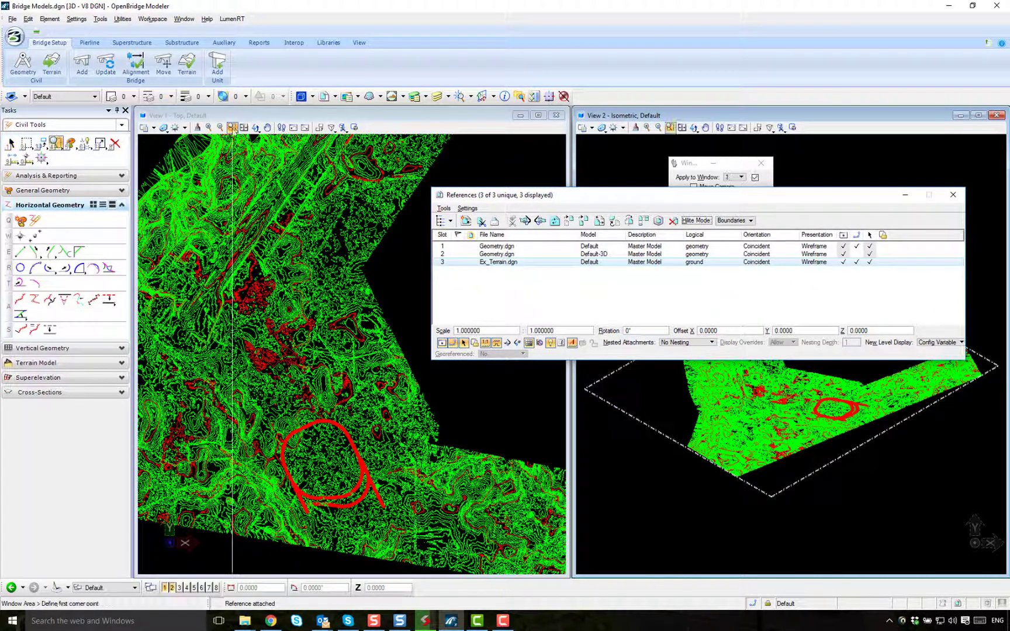
pyautogui.click(366, 508)
pyautogui.click(451, 573)
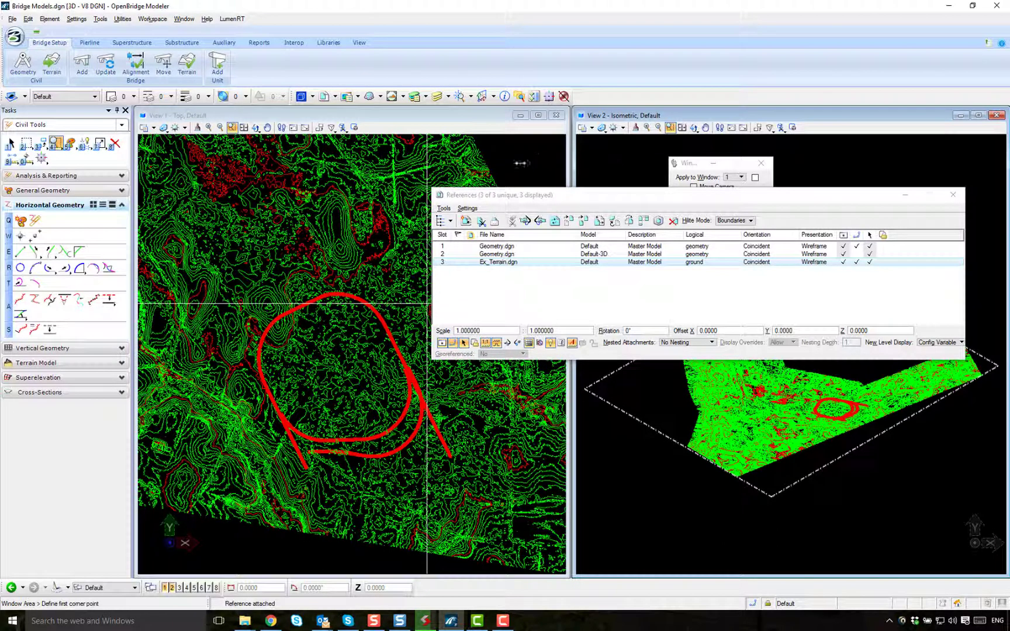
# Close References, then select and deselect the terrain model boundary.
pyautogui.click(953, 195)
pyautogui.press('Escape')
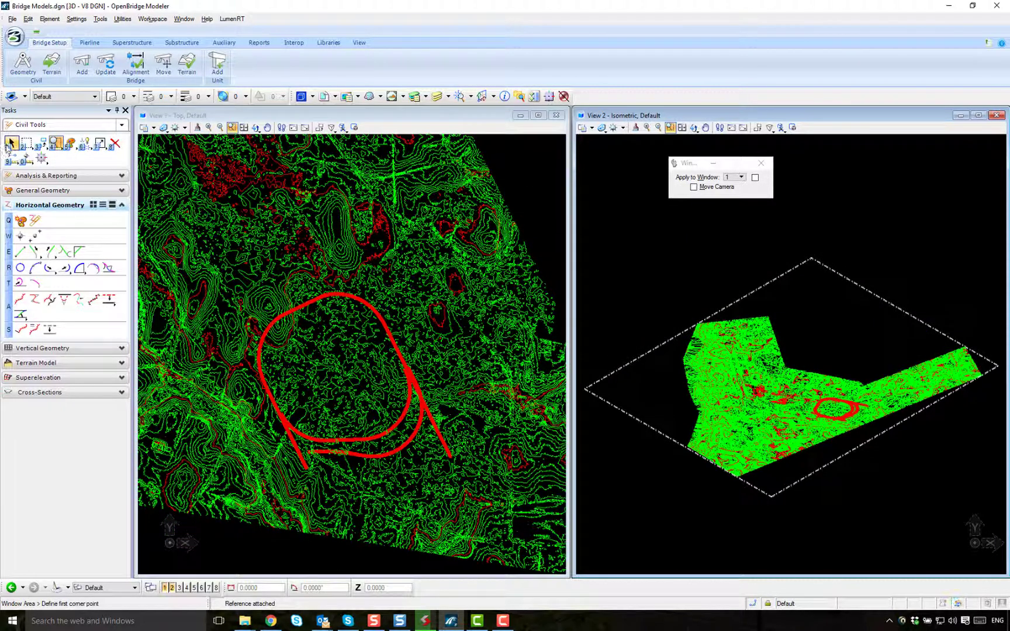
pyautogui.moveTo(505, 204)
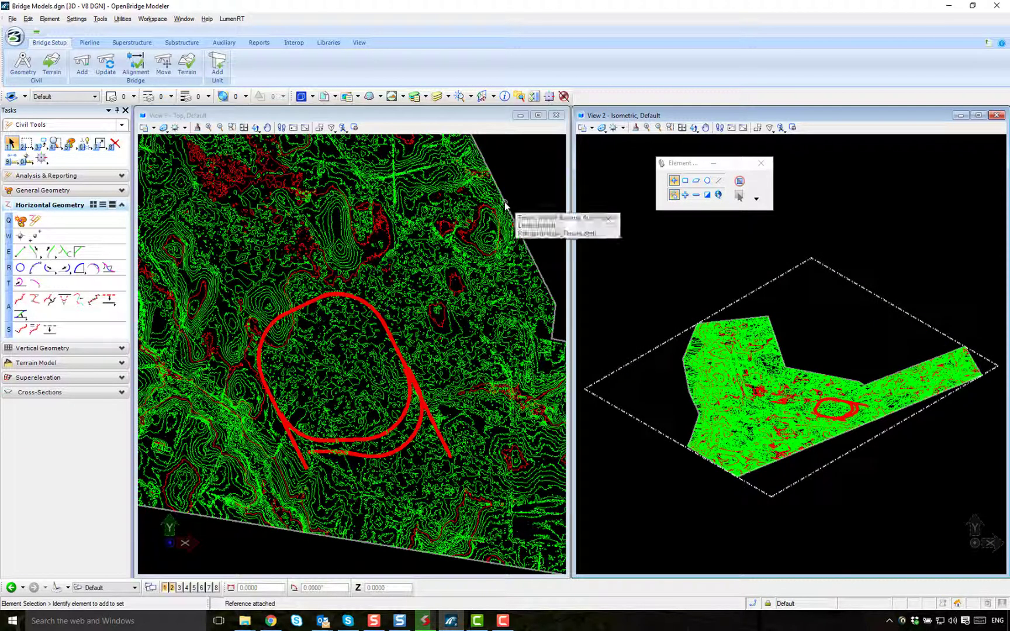
pyautogui.click(506, 203)
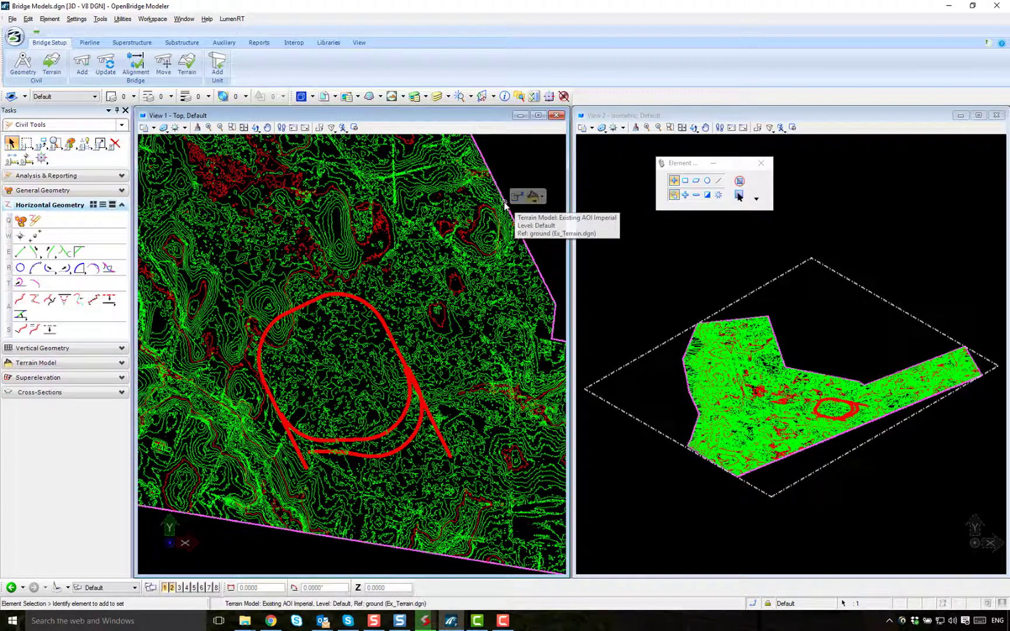
pyautogui.moveTo(517, 198)
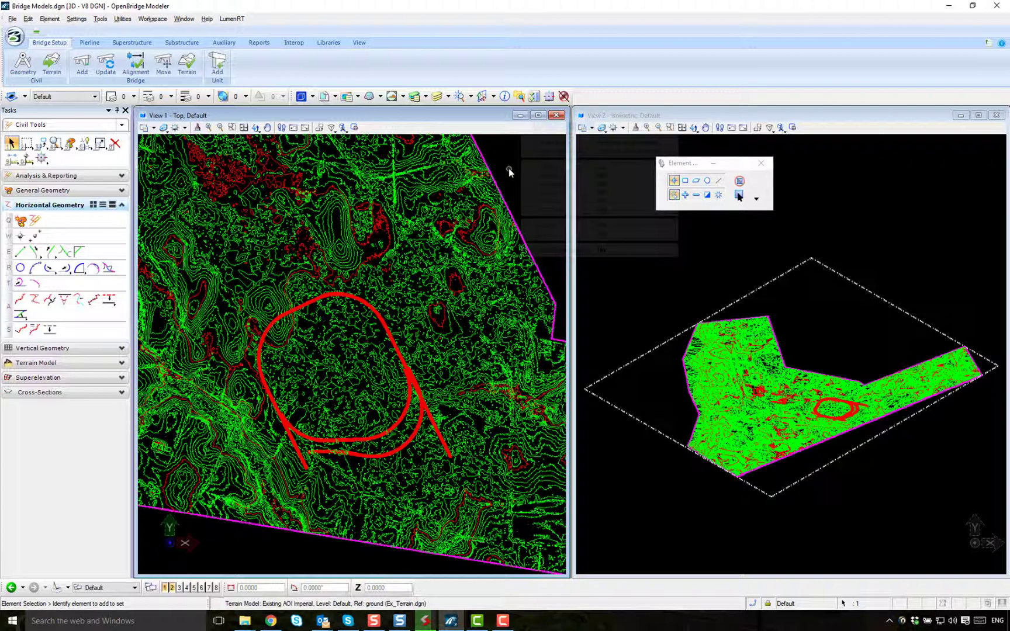
pyautogui.click(739, 197)
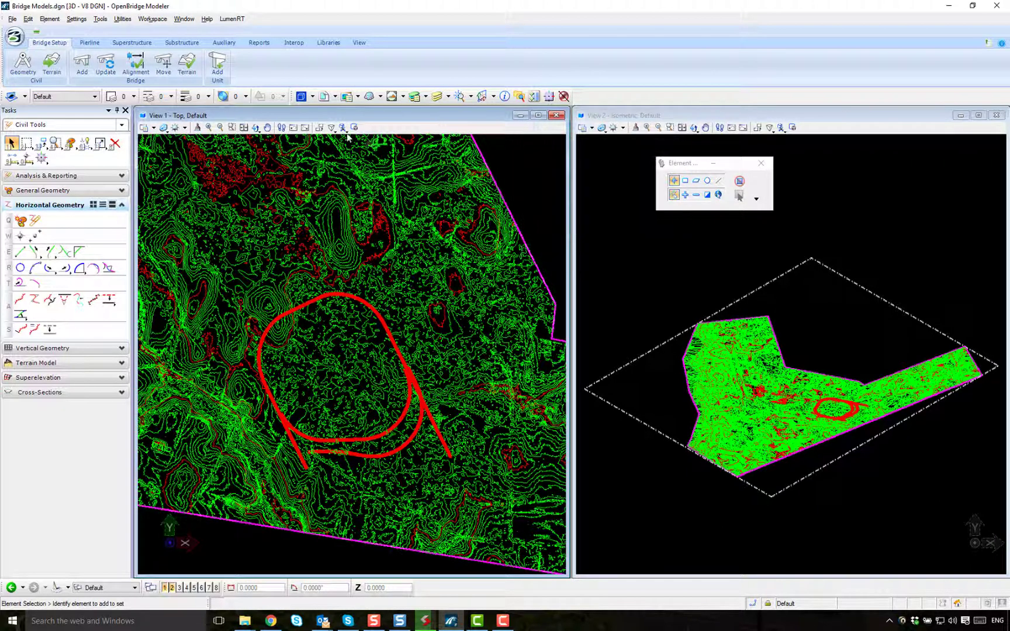
# Reopen References and select, then deselect, the Ex_Terrain.dgn entry.
pyautogui.click(323, 97)
pyautogui.click(498, 264)
pyautogui.click(628, 272)
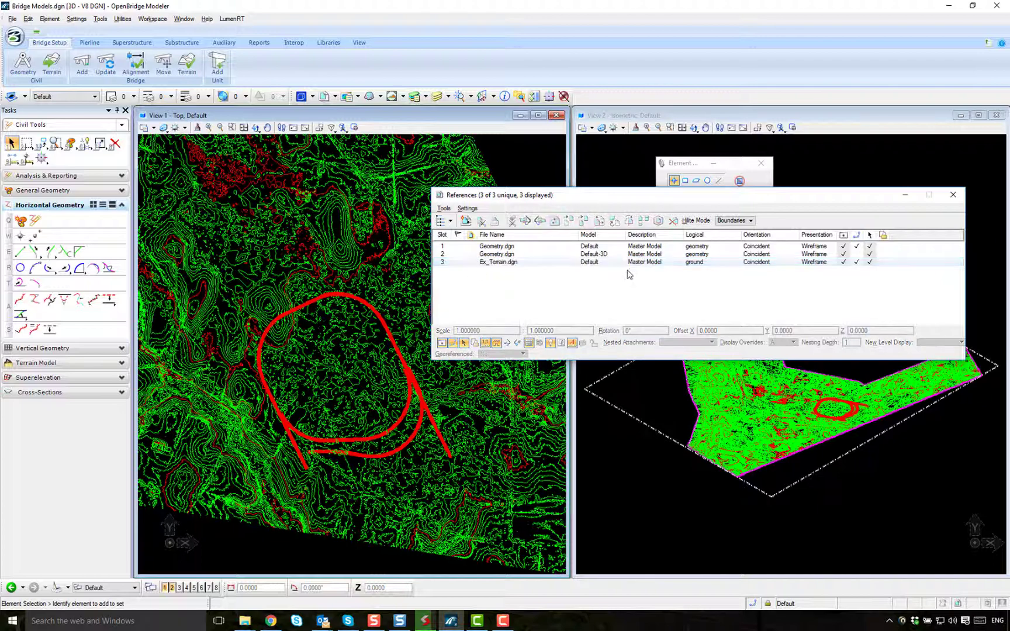
# Exchange to the Ex_Terrain.dgn reference and close the References dialog.
pyautogui.rightClick(525, 265)
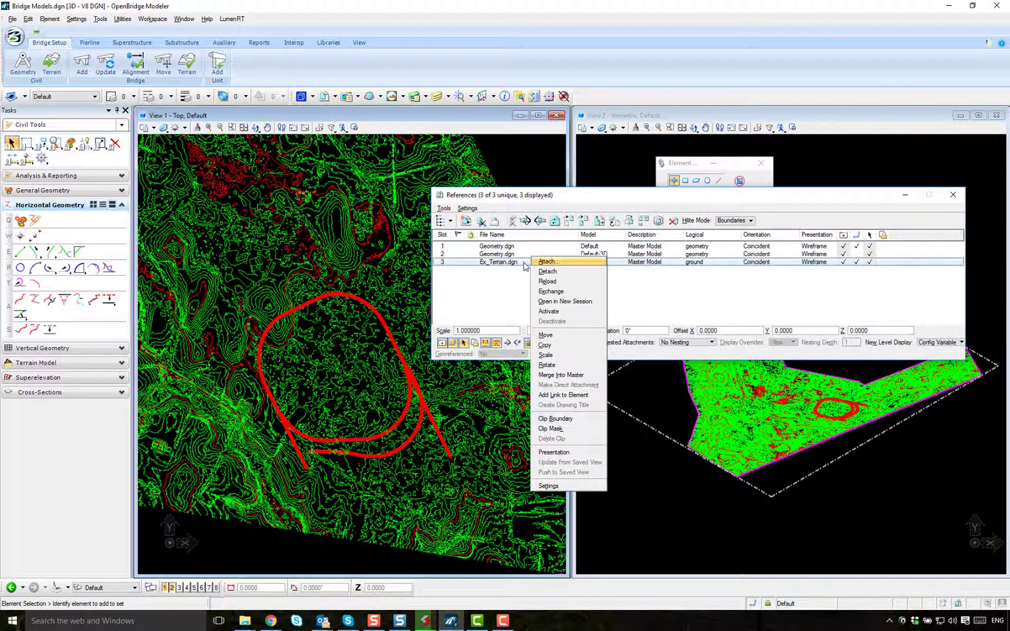
pyautogui.click(548, 292)
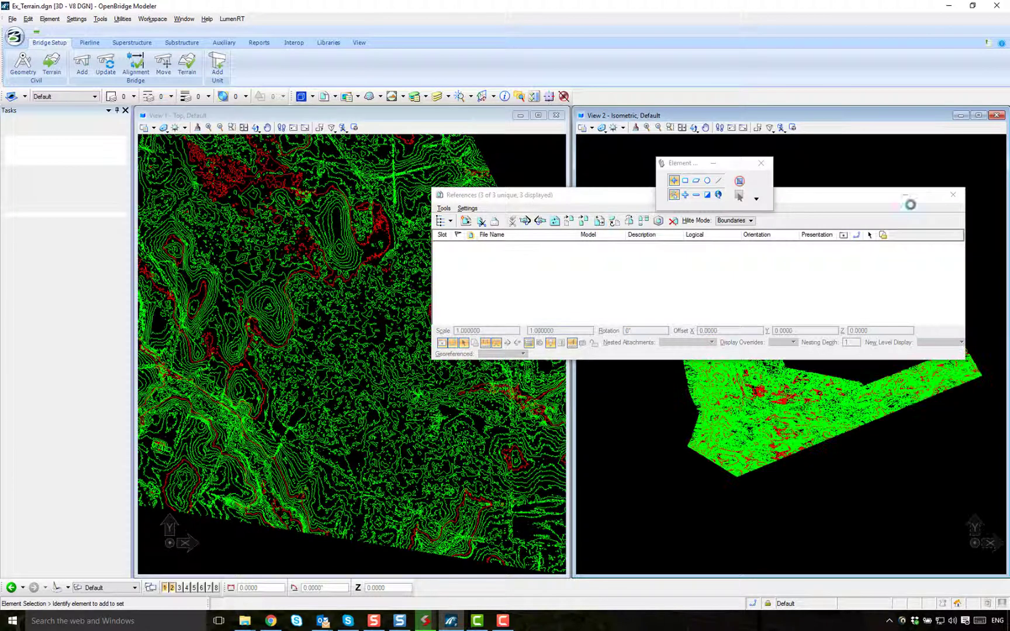
pyautogui.click(953, 195)
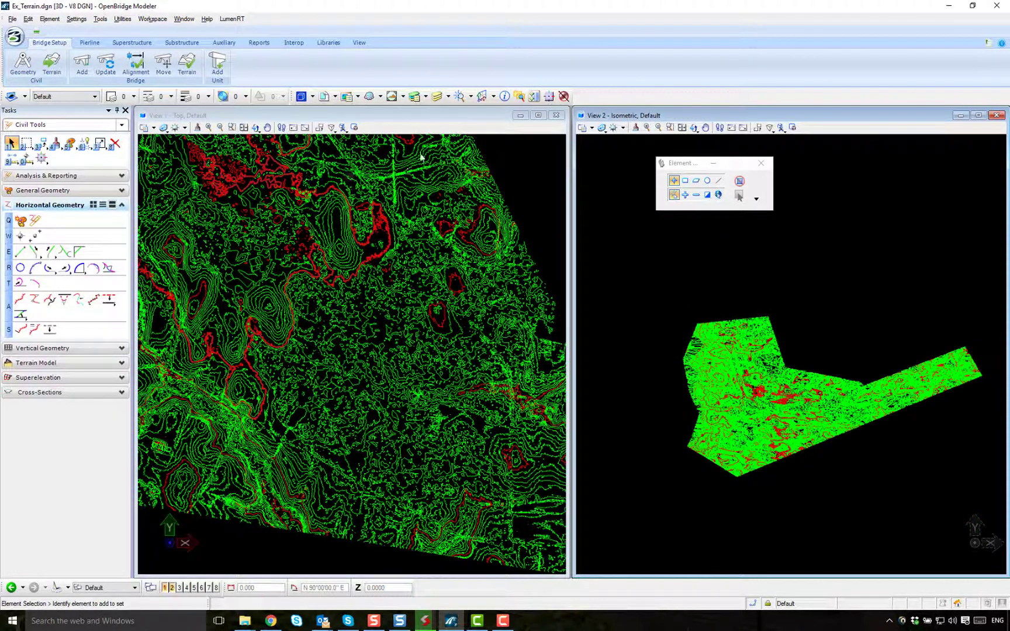
# Select the terrain model and set its Contours display to Off.
pyautogui.click(496, 183)
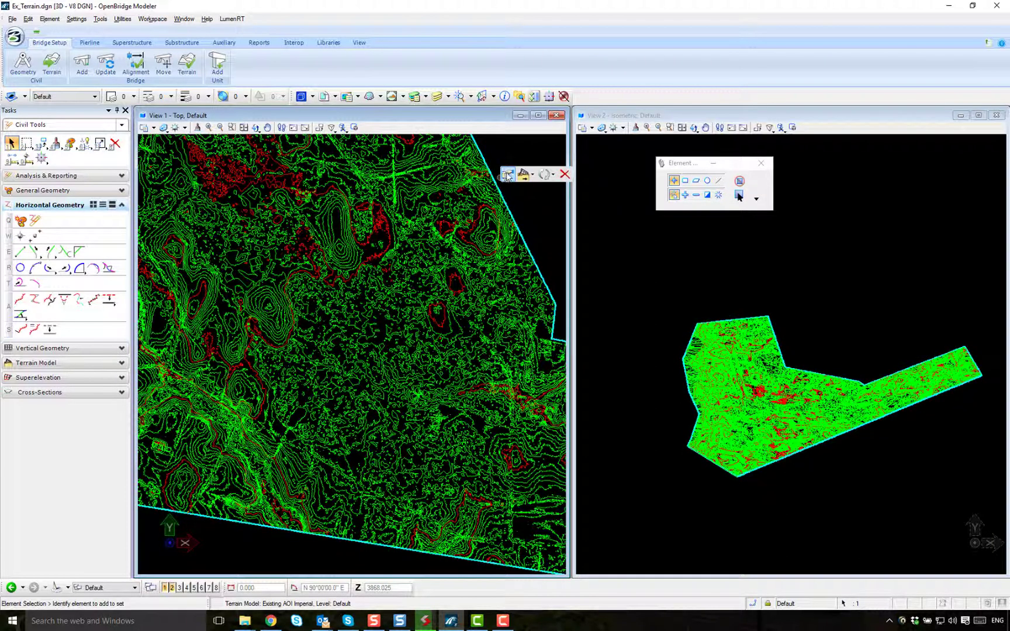
pyautogui.moveTo(507, 176)
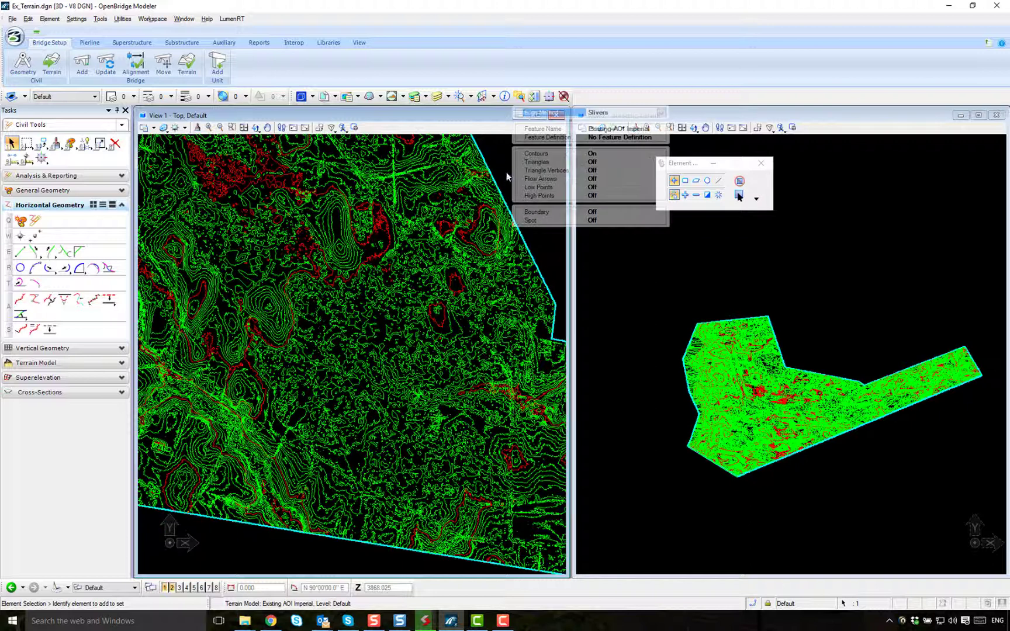
pyautogui.click(618, 156)
pyautogui.click(661, 155)
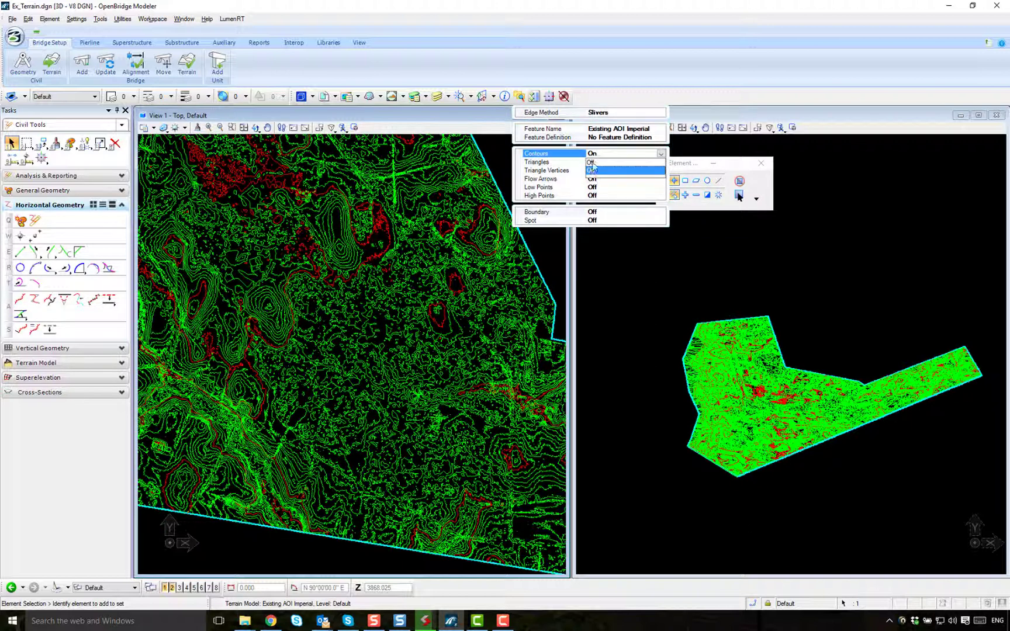
pyautogui.click(593, 170)
# Set the terrain model's Triangles display to Off.
pyautogui.click(543, 162)
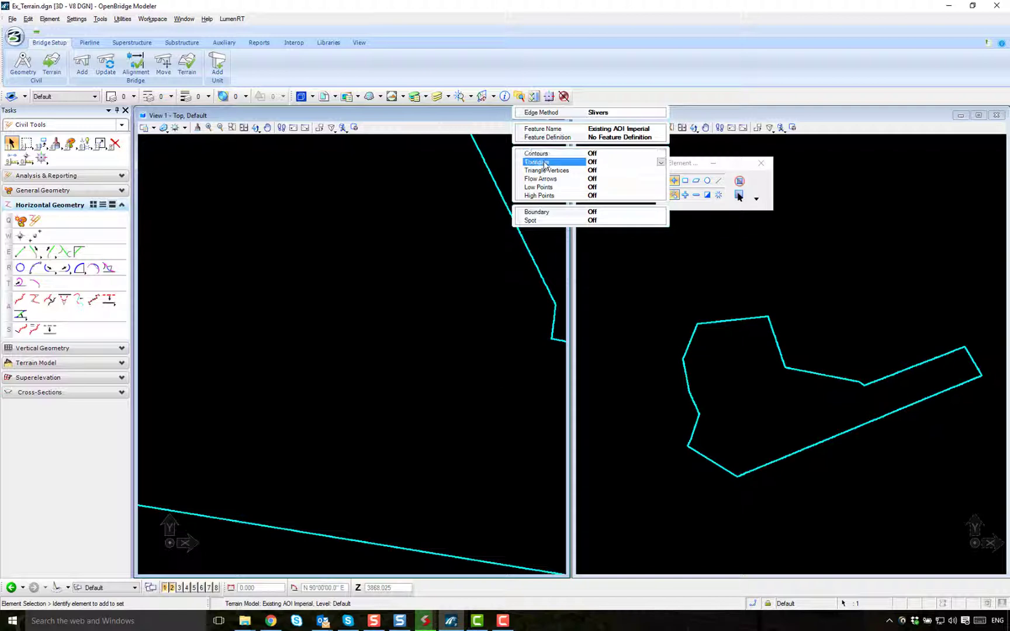
pyautogui.click(661, 162)
pyautogui.click(595, 178)
pyautogui.click(661, 162)
pyautogui.click(595, 178)
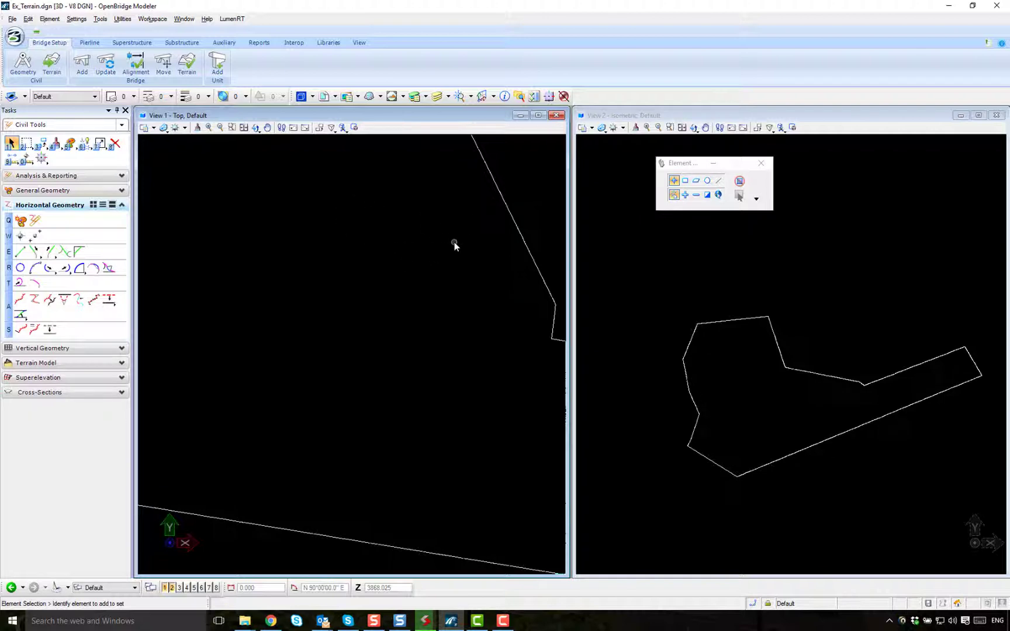
pyautogui.click(11, 19)
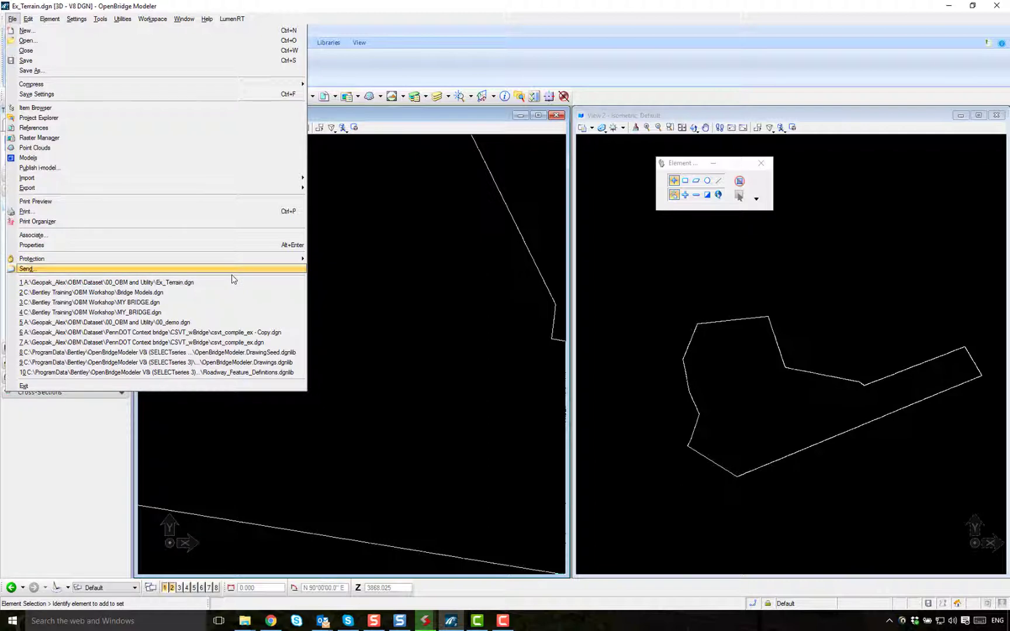
# Reopen Bridge Models.dgn from recent files, then Exchange to Ex_Terrain.dgn from its References.
pyautogui.click(179, 293)
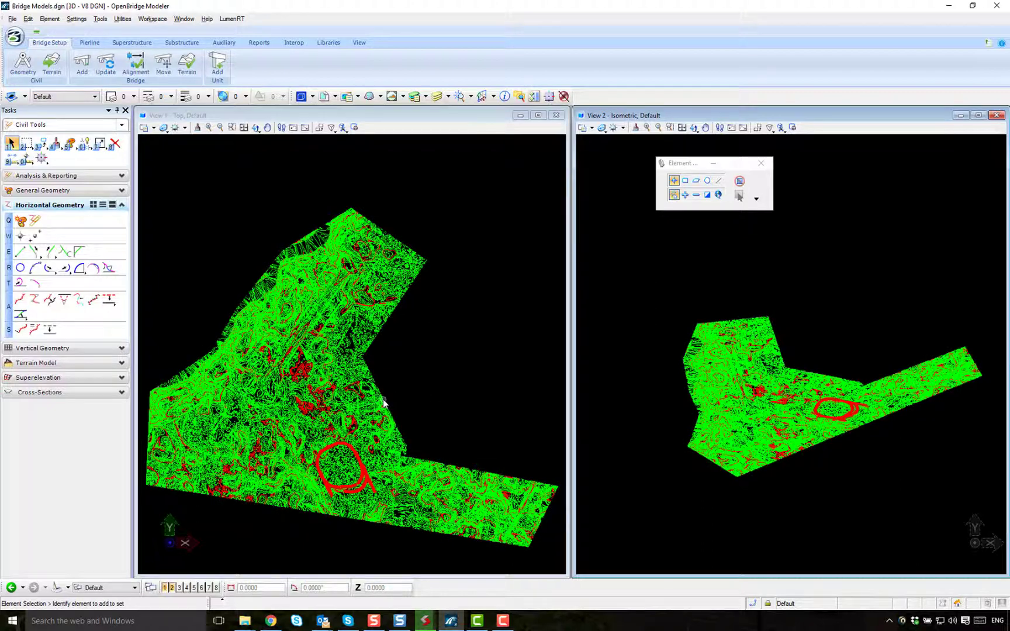
pyautogui.click(324, 97)
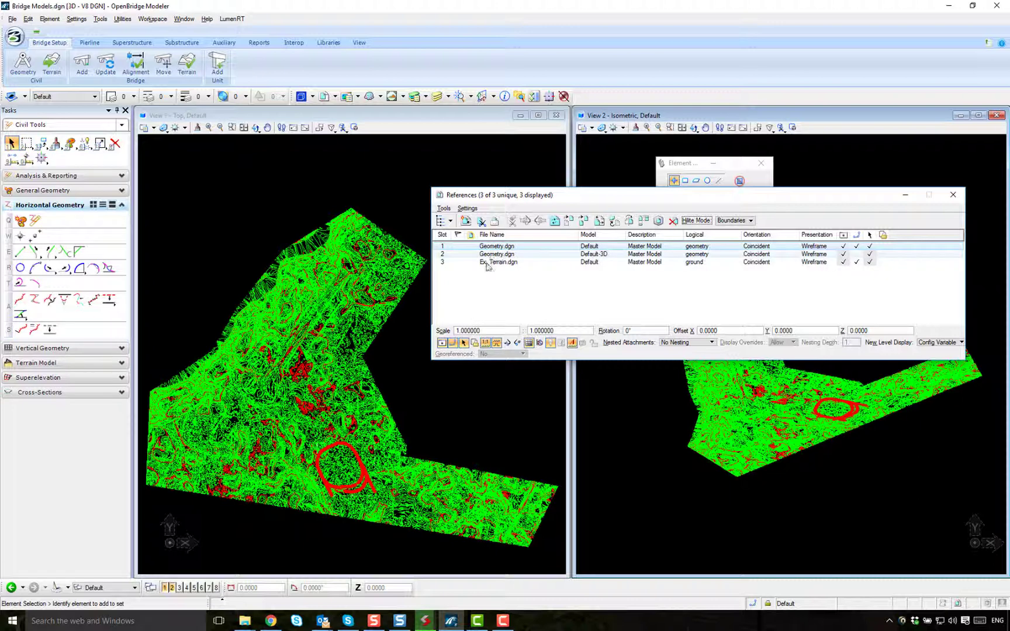
pyautogui.click(487, 263)
pyautogui.rightClick(491, 263)
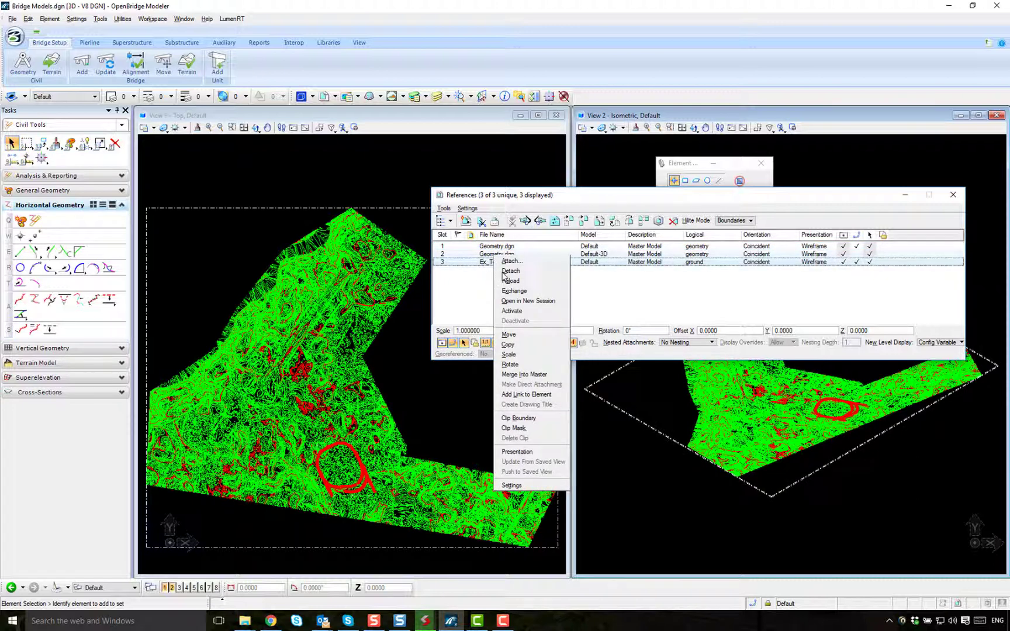
pyautogui.click(510, 292)
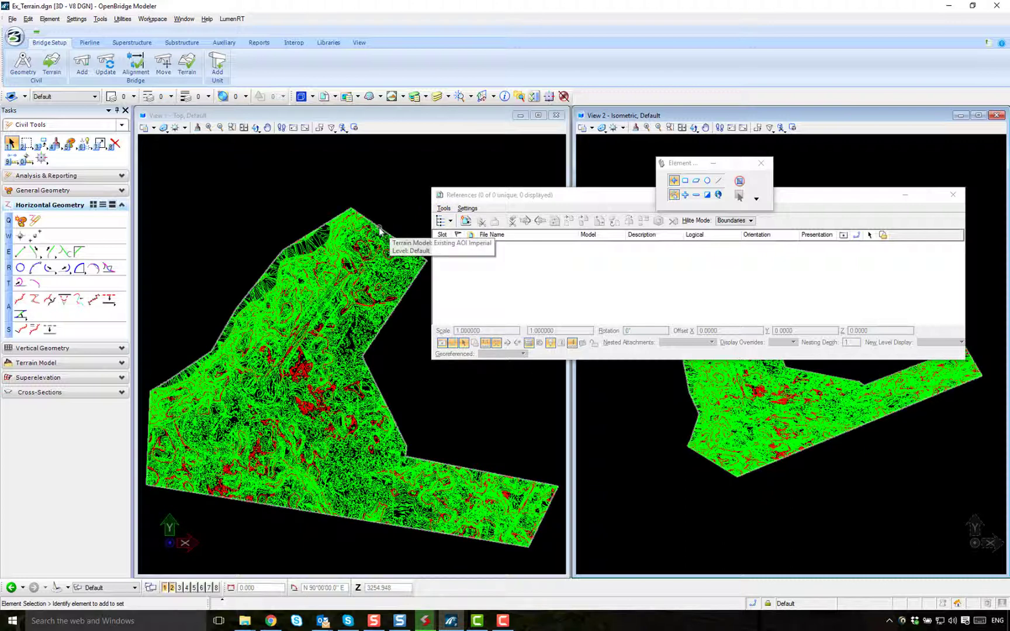
pyautogui.click(380, 230)
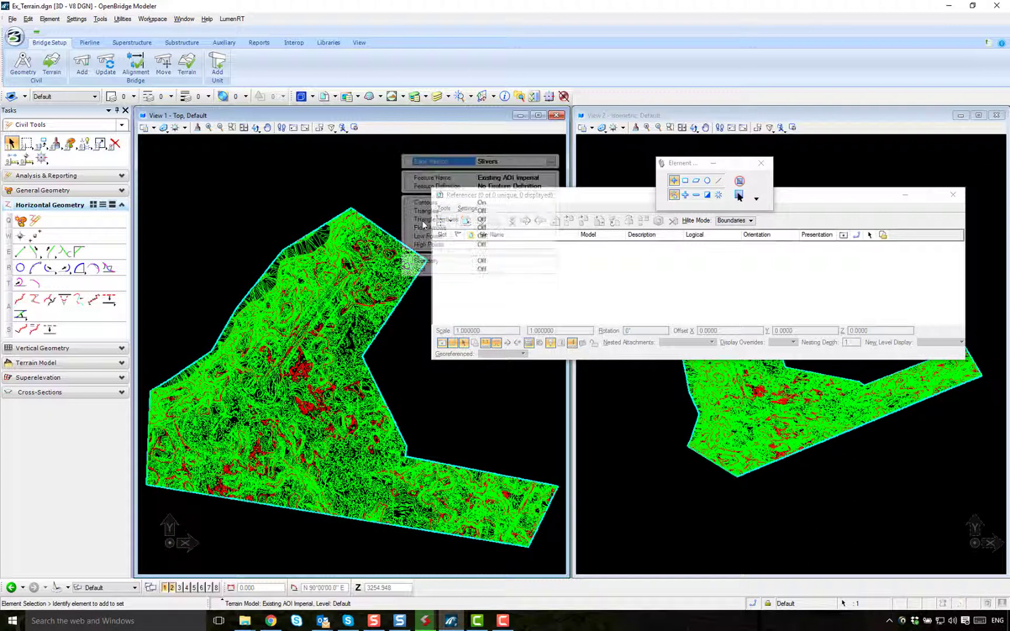
# Set terrain Contours to Off, Save Settings, and reopen Bridge Models.dgn from recent files.
pyautogui.click(494, 202)
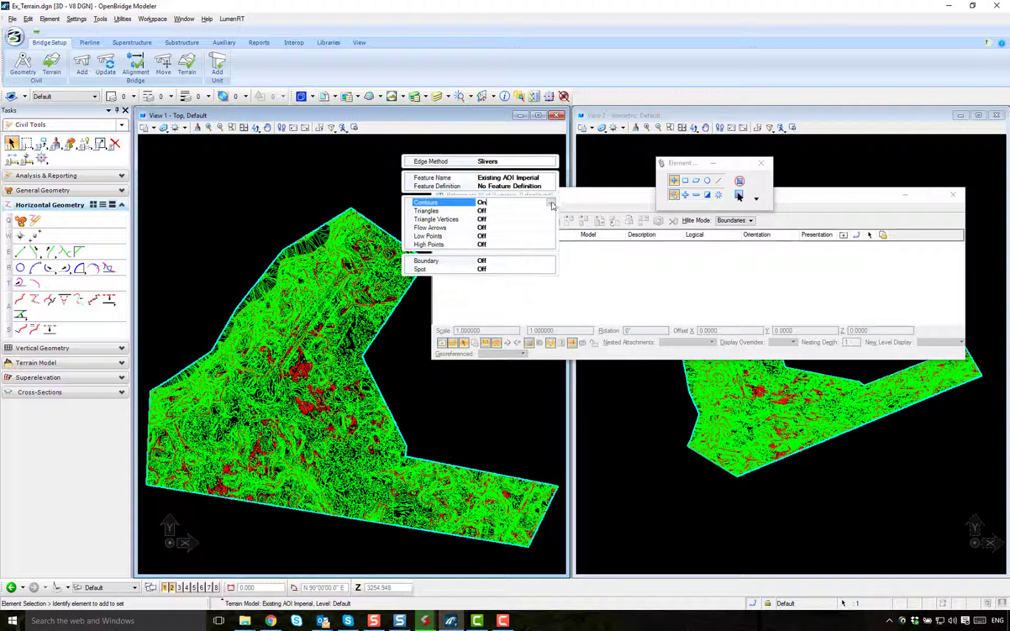
pyautogui.click(550, 202)
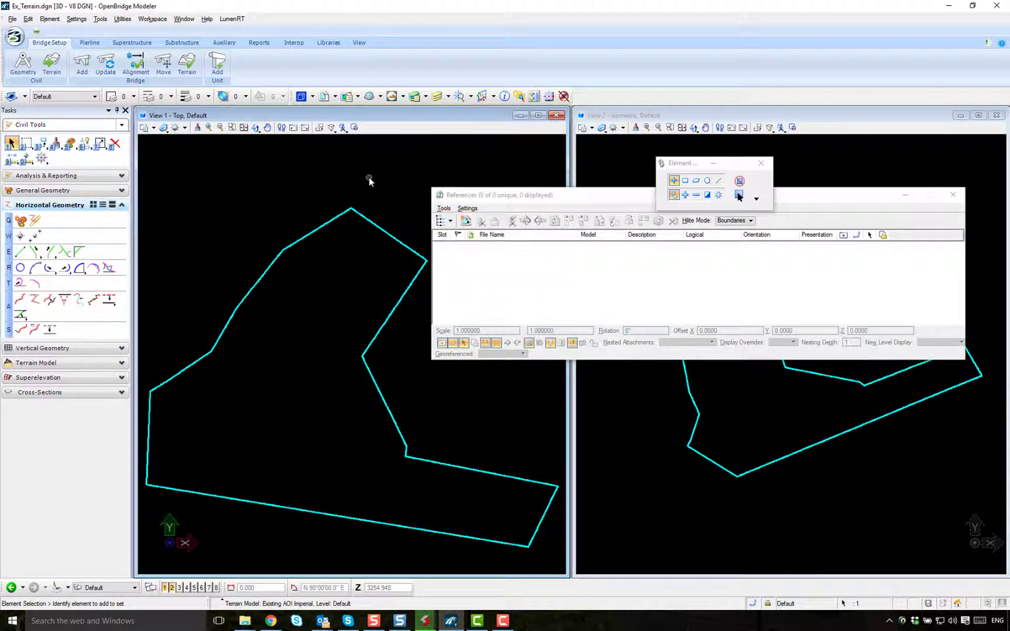
pyautogui.click(12, 19)
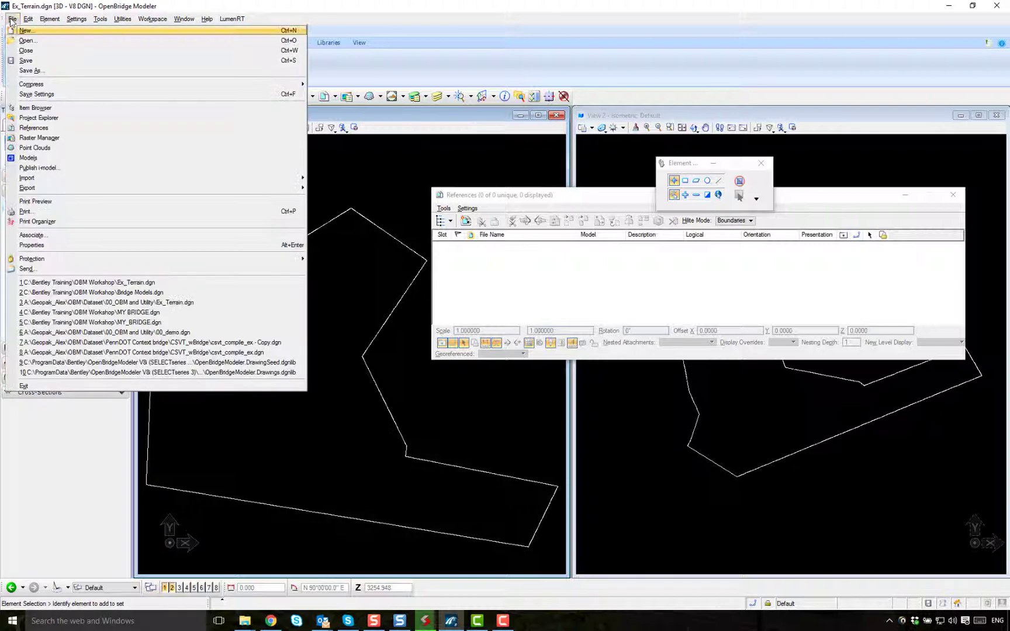
pyautogui.click(39, 95)
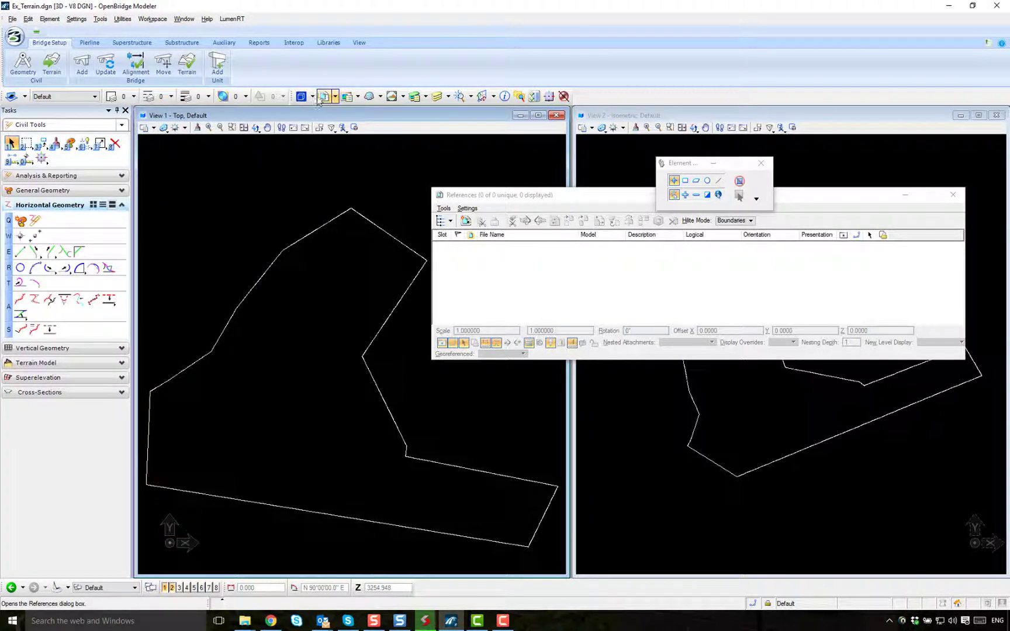
pyautogui.click(12, 19)
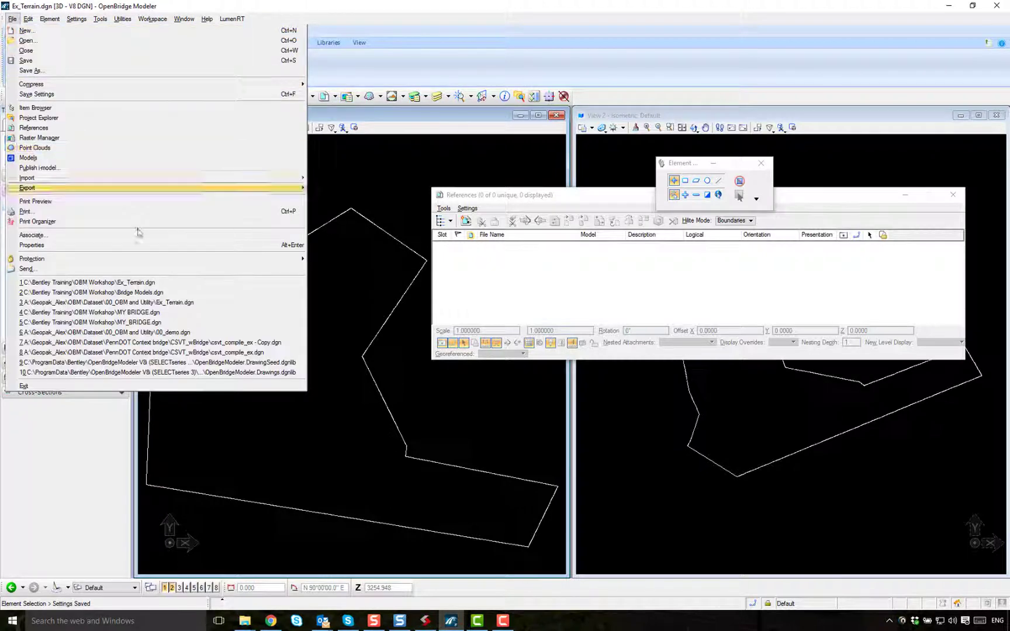
pyautogui.click(148, 293)
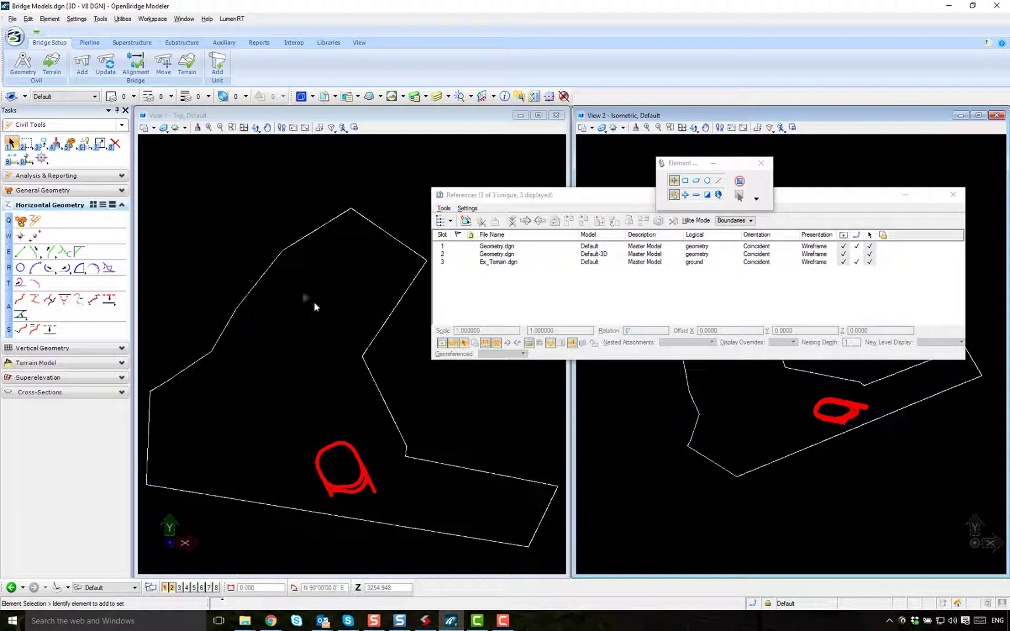
# Close References and window-zoom both the top view and isometric view onto the red geometry.
pyautogui.click(955, 196)
pyautogui.click(233, 128)
pyautogui.click(300, 429)
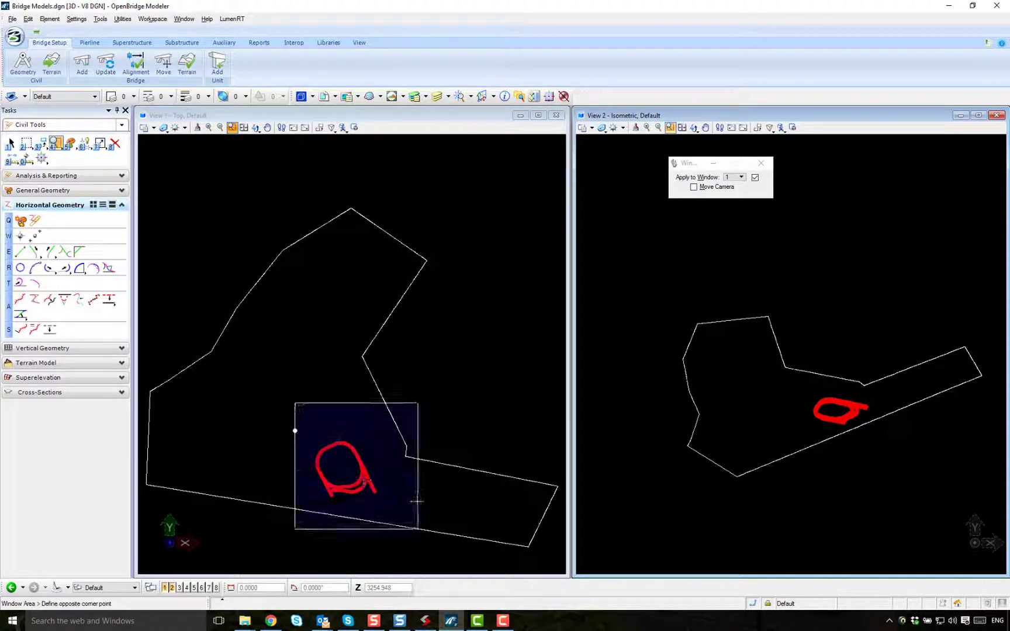
pyautogui.click(415, 530)
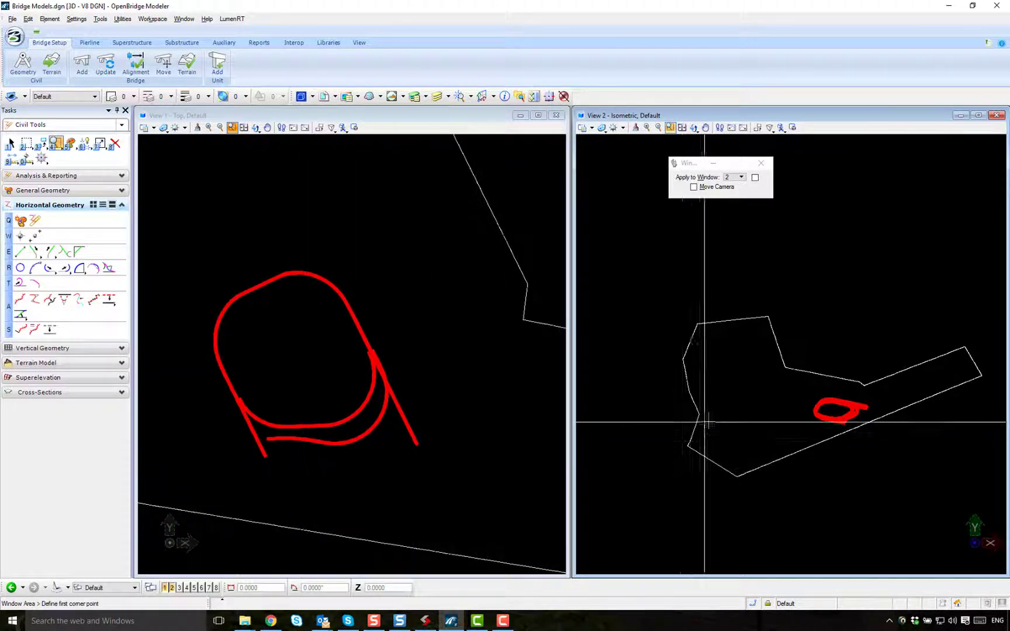
pyautogui.click(774, 374)
pyautogui.click(920, 417)
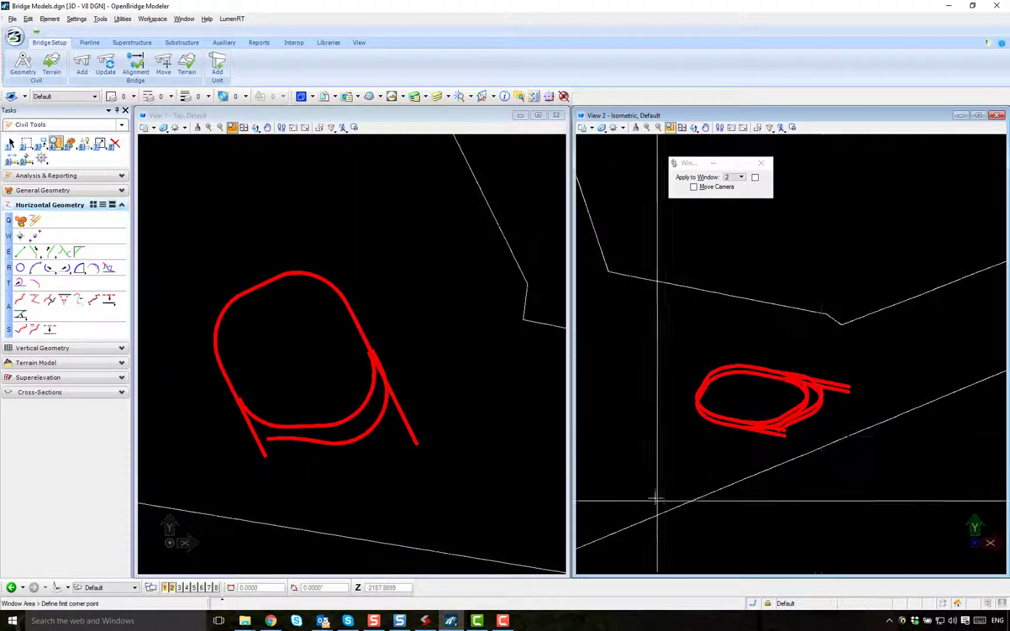